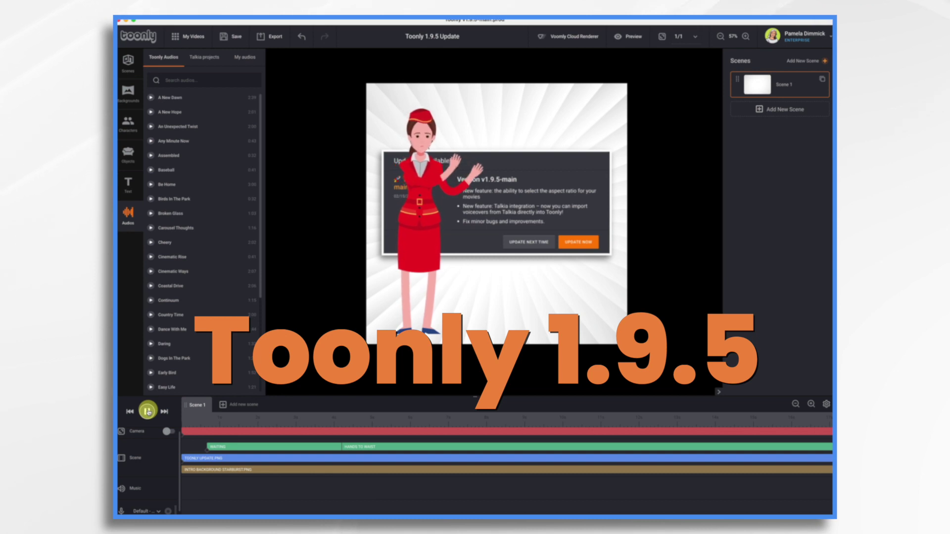
# Stop the scene preview, then start it playing again
pyautogui.click(147, 411)
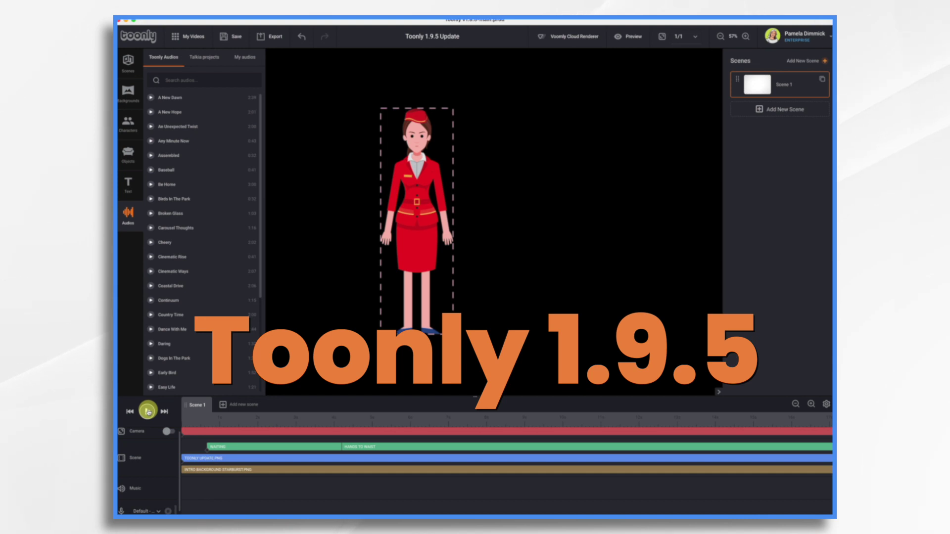
pyautogui.click(147, 411)
# Stop playback about one second in and bring up the 1:1 aspect-ratio selector
pyautogui.click(444, 54)
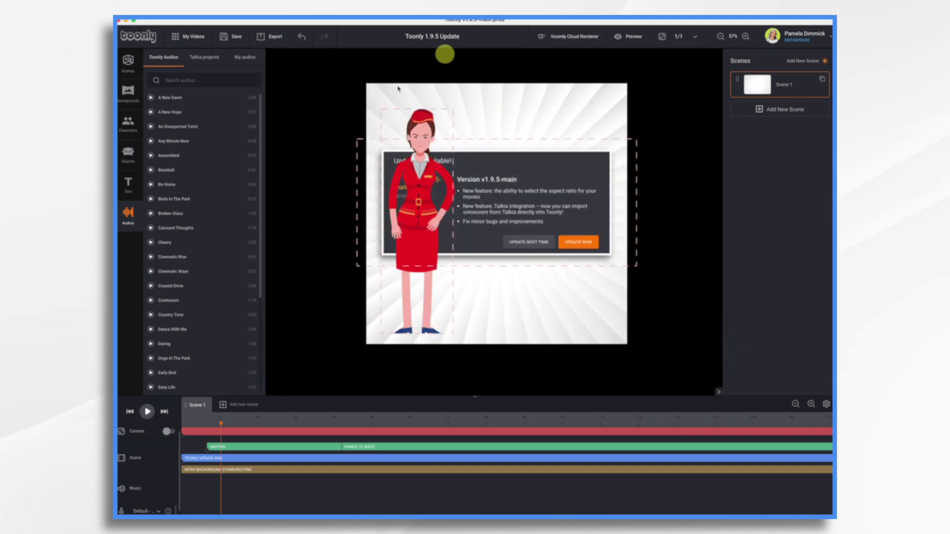
pyautogui.click(442, 89)
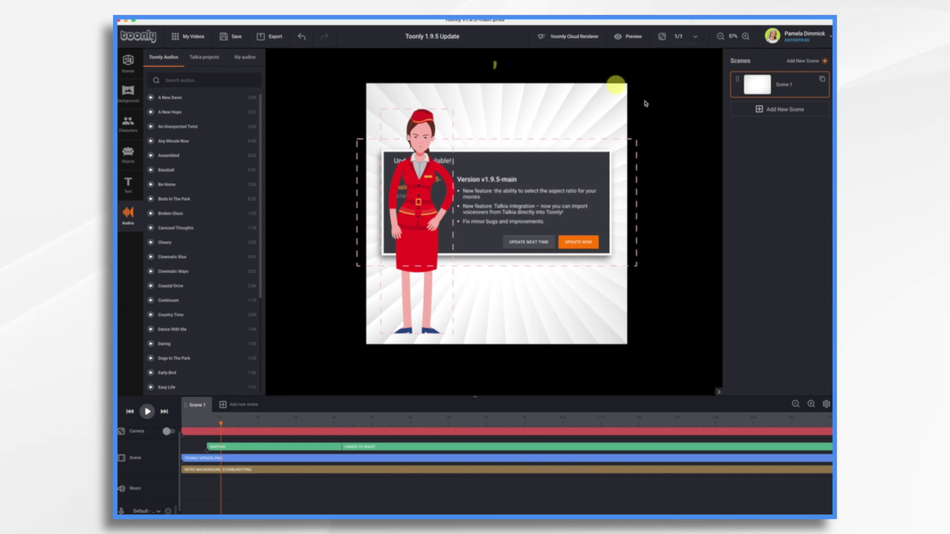
# Switch the scene to 16:9 widescreen and zoom the canvas out to 80%
pyautogui.click(690, 37)
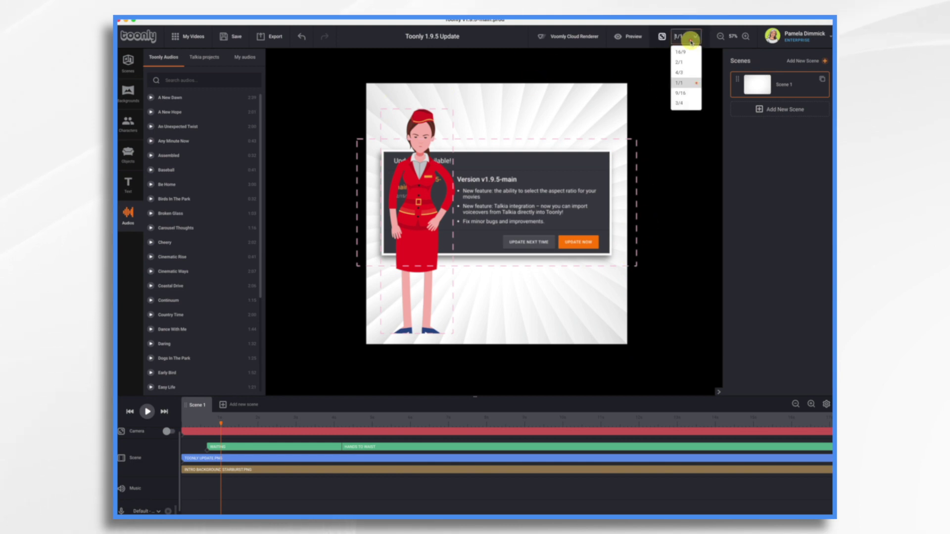
pyautogui.click(689, 53)
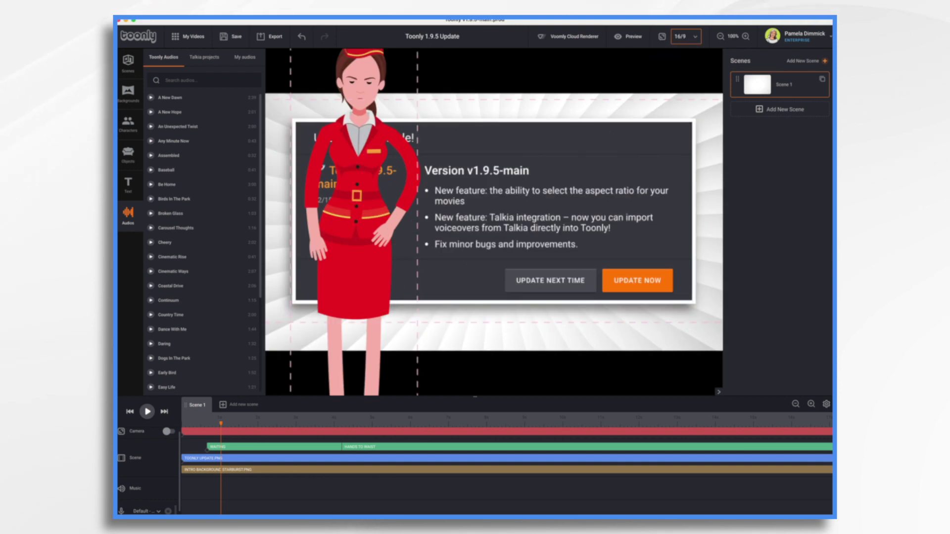
pyautogui.click(720, 37)
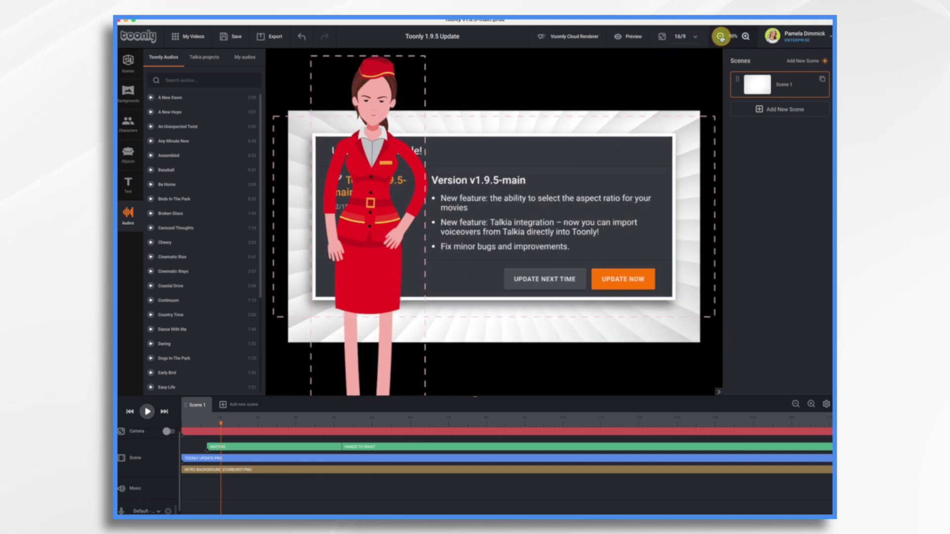
pyautogui.click(721, 36)
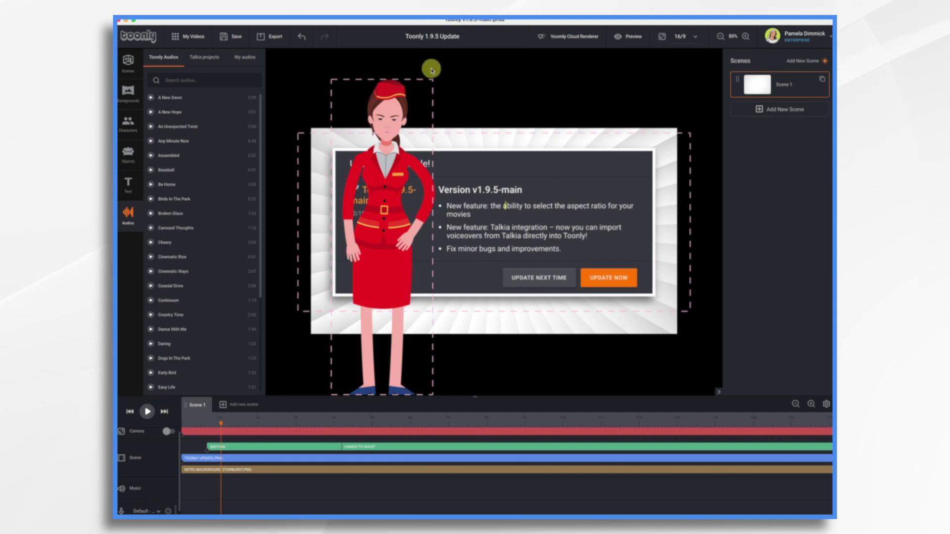
# Shrink the flight attendant and move her onto the update dialog's left side
pyautogui.click(392, 326)
pyautogui.moveTo(431, 394); pyautogui.dragTo(389, 256)
pyautogui.moveTo(361, 105); pyautogui.dragTo(395, 168)
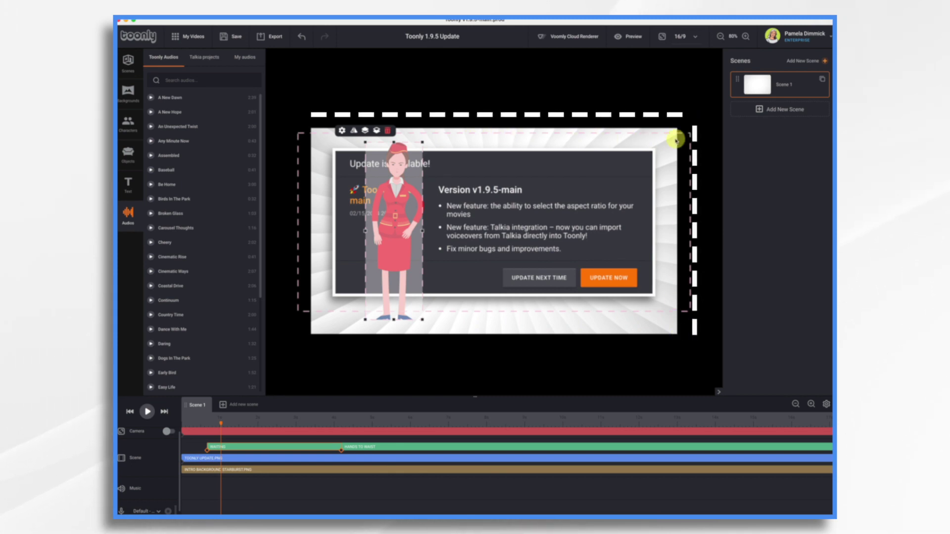
pyautogui.click(695, 39)
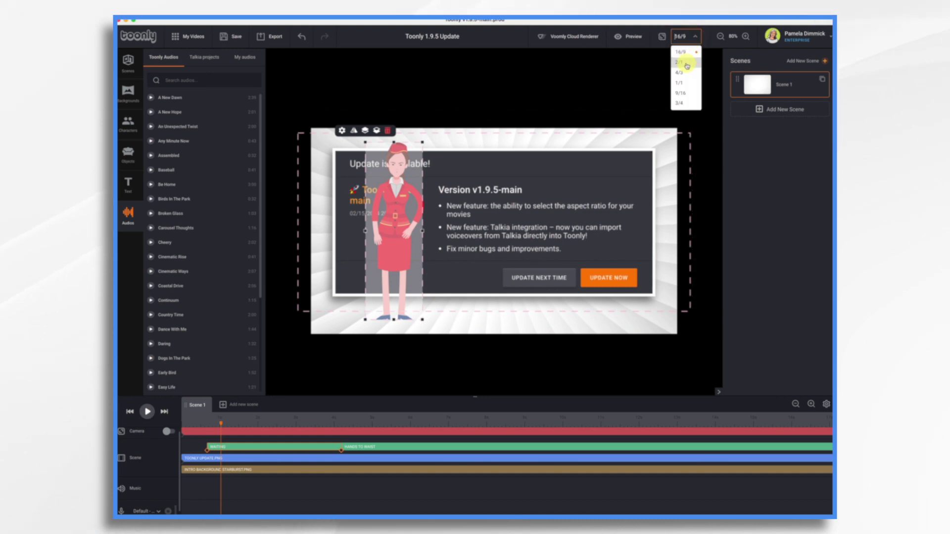
# Change the scene to a 2:1 aspect ratio and zoom the canvas out to 90%
pyautogui.click(685, 63)
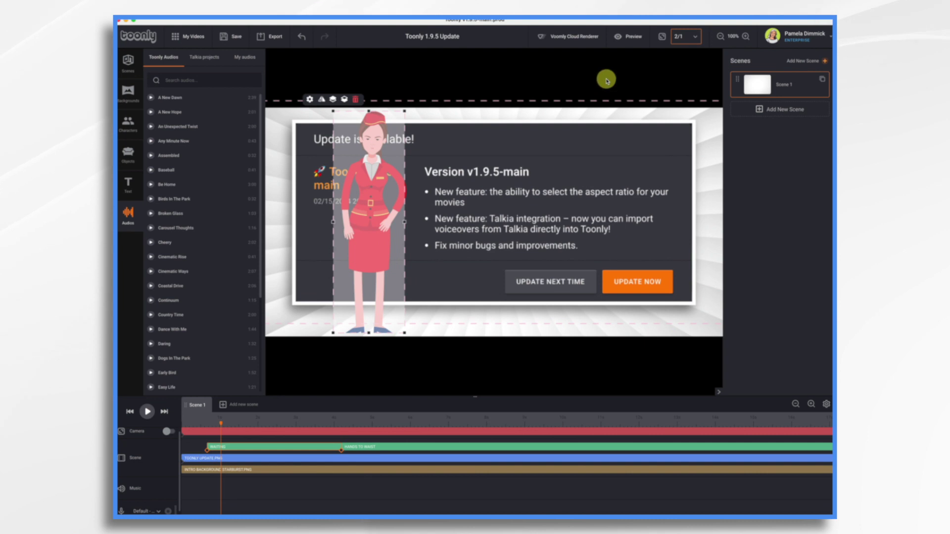
pyautogui.click(721, 37)
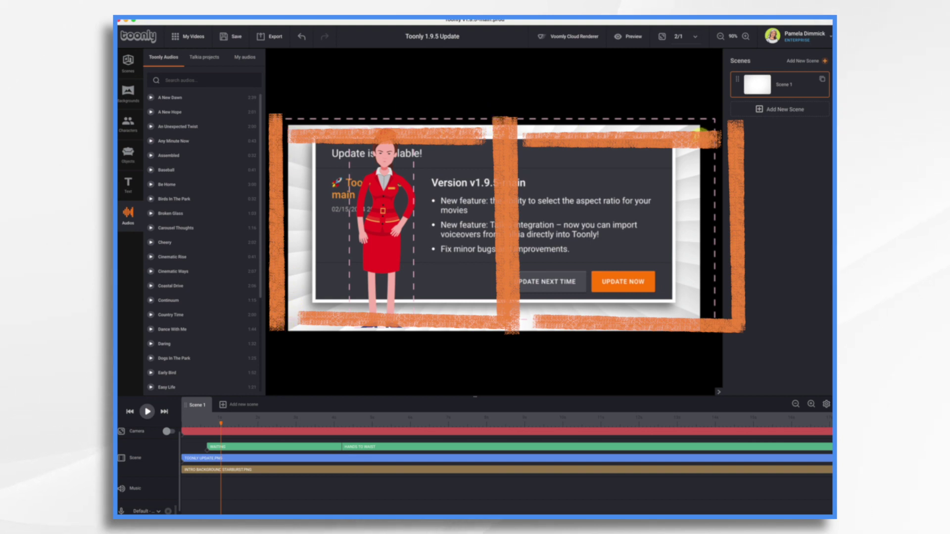
pyautogui.click(695, 37)
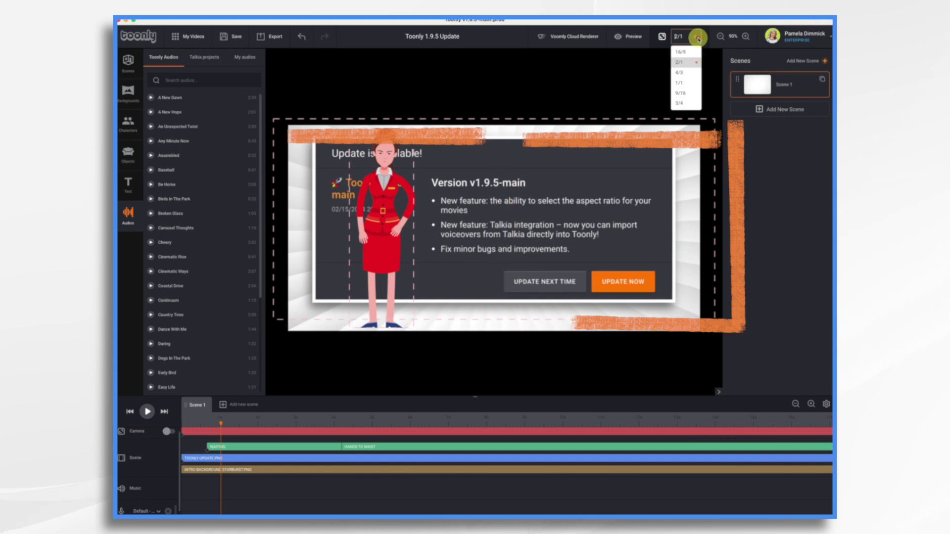
# Change the scene to 4:3 and zoom the canvas out to 90%
pyautogui.click(682, 73)
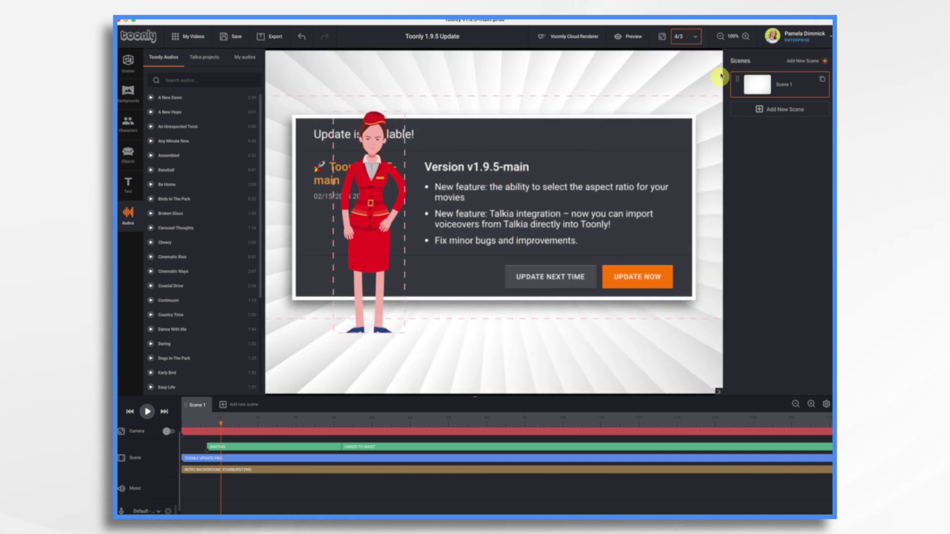
pyautogui.click(720, 36)
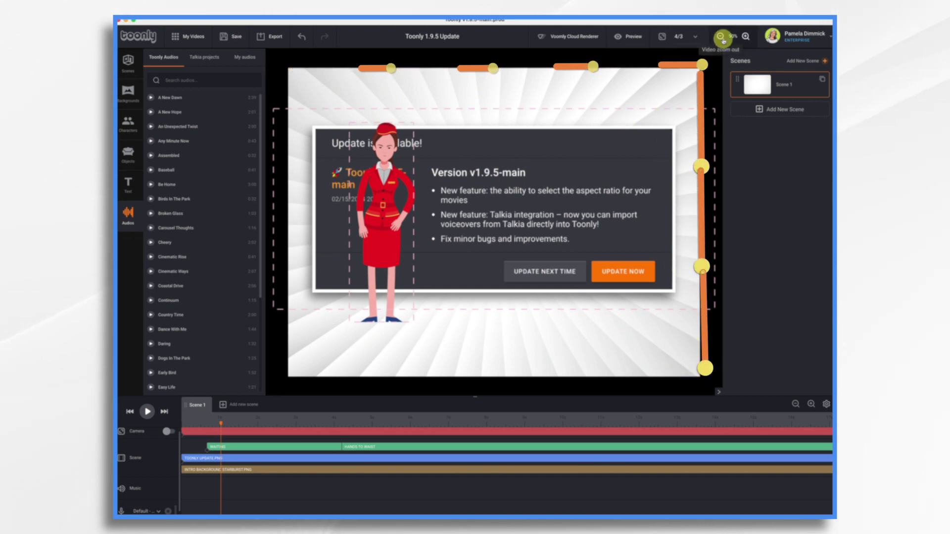
# Try 1:1 and 16:9, then settle on a 9:16 portrait aspect ratio
pyautogui.click(694, 41)
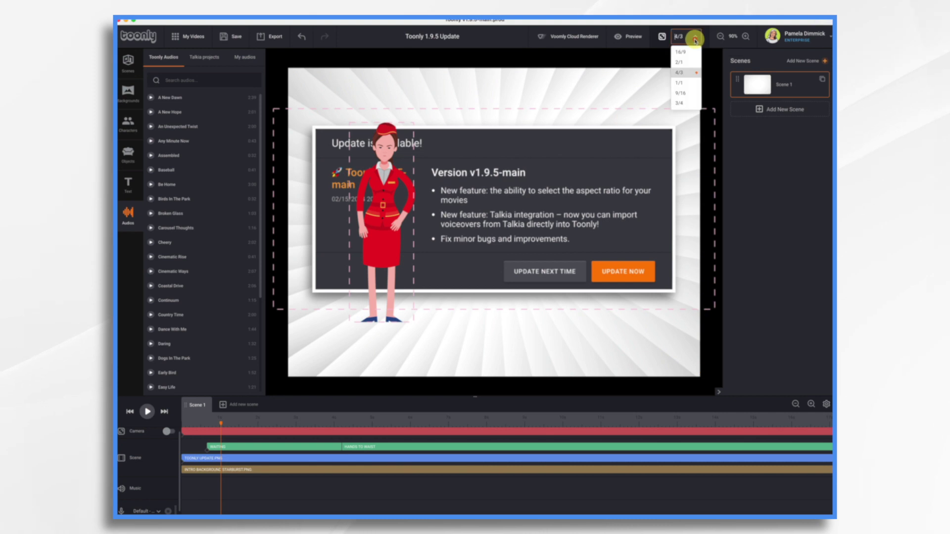
pyautogui.click(687, 85)
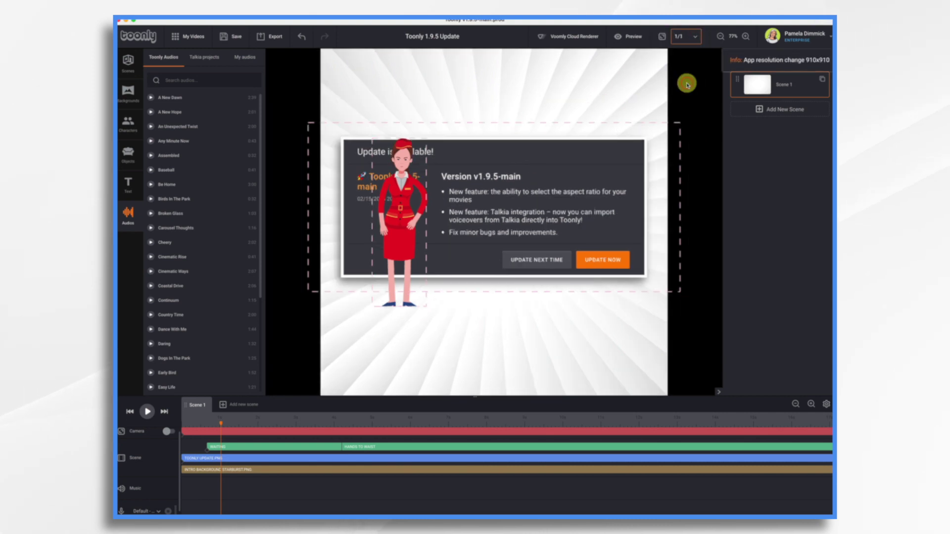
pyautogui.click(694, 38)
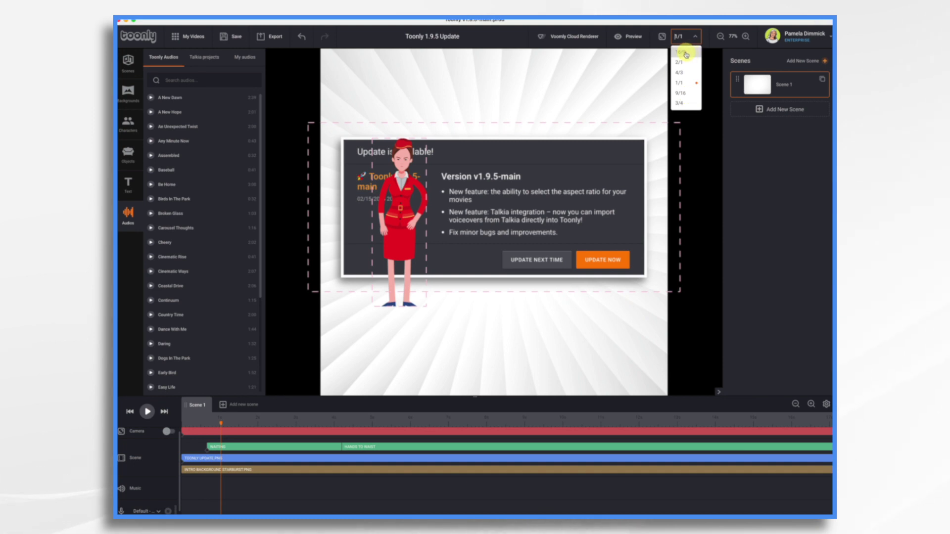
pyautogui.click(685, 52)
pyautogui.click(691, 36)
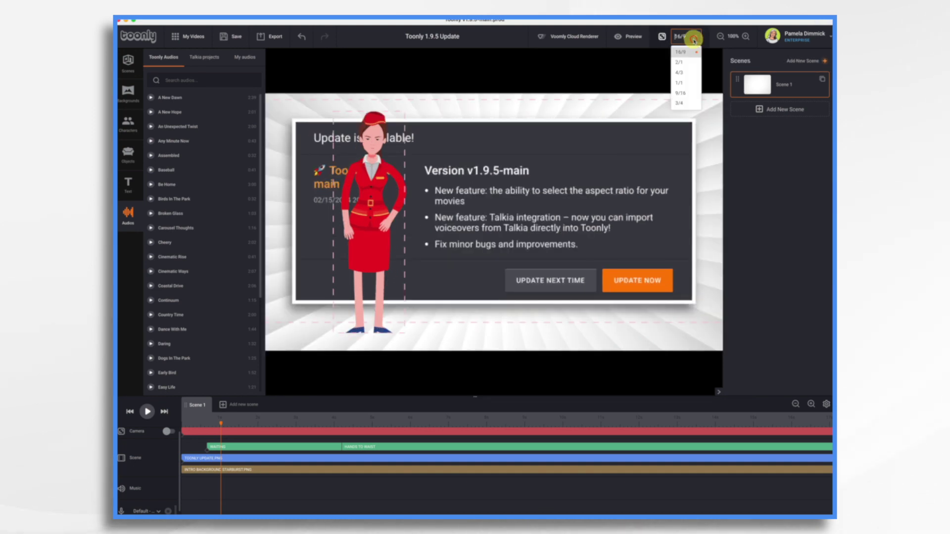
pyautogui.click(689, 94)
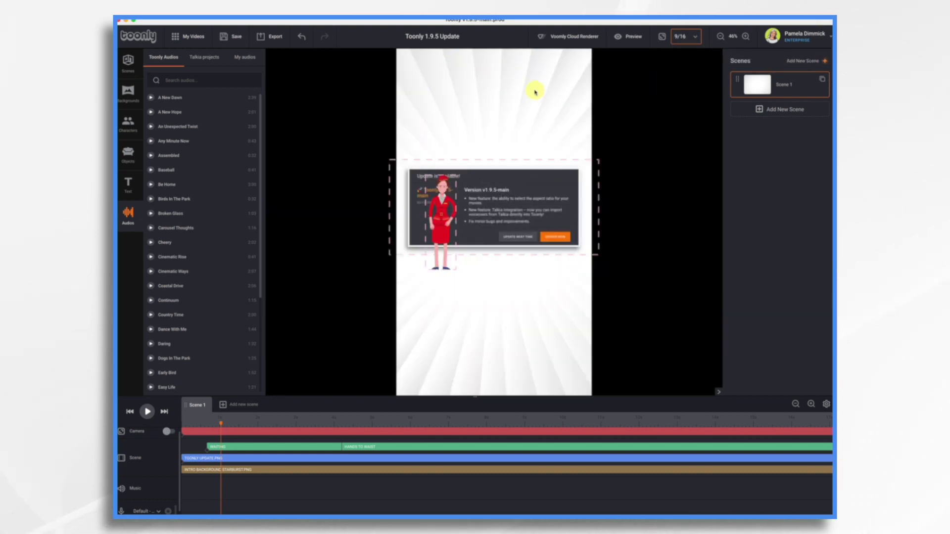
# Enlarge the flight attendant and move her up and left over the update dialog
pyautogui.click(445, 215)
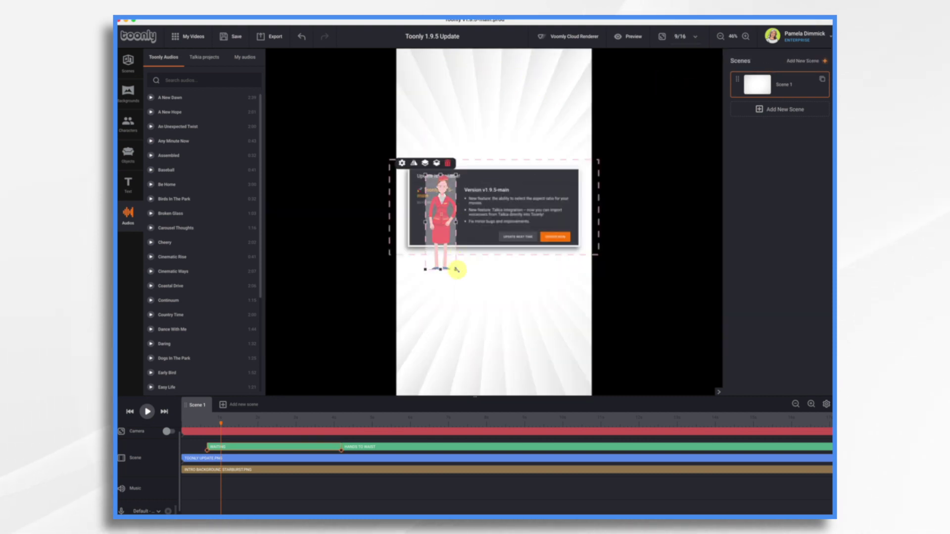
pyautogui.moveTo(456, 269); pyautogui.dragTo(499, 349)
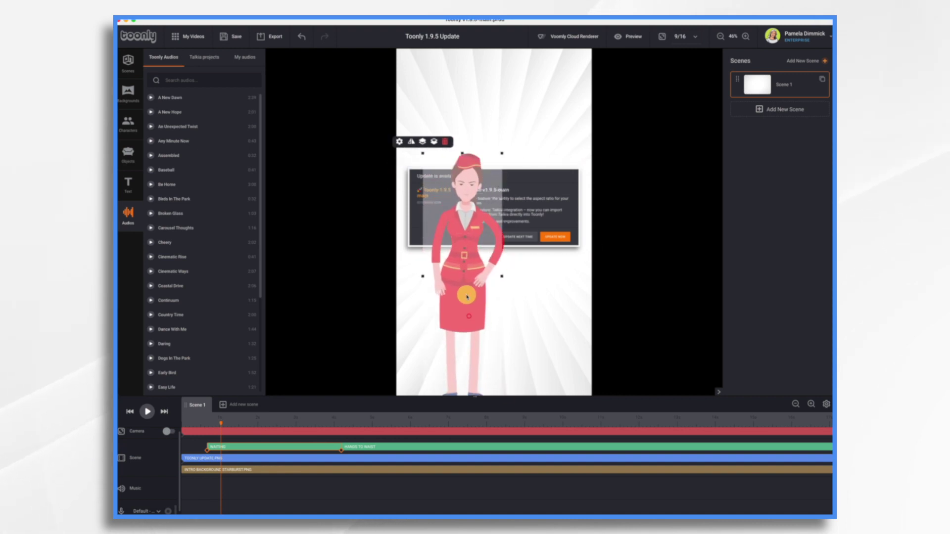
pyautogui.moveTo(467, 297); pyautogui.dragTo(456, 263)
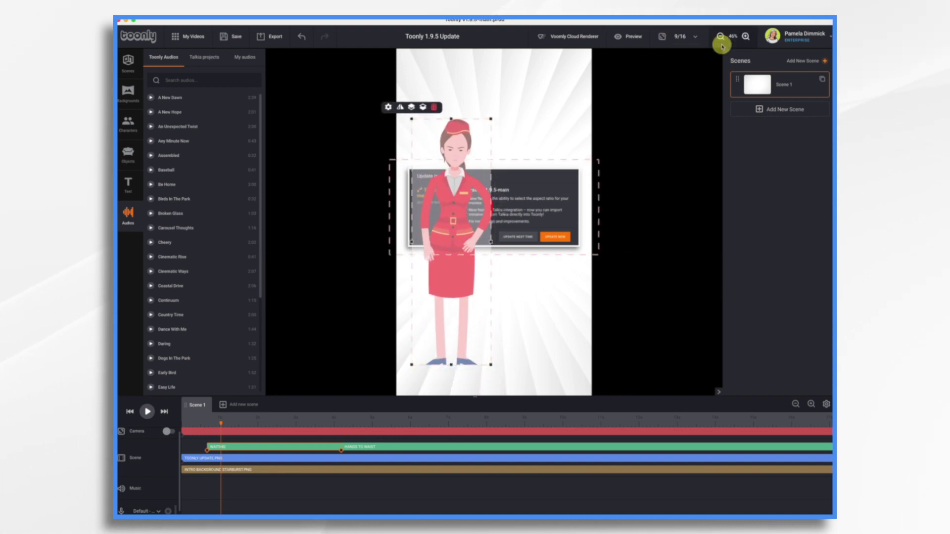
pyautogui.click(697, 38)
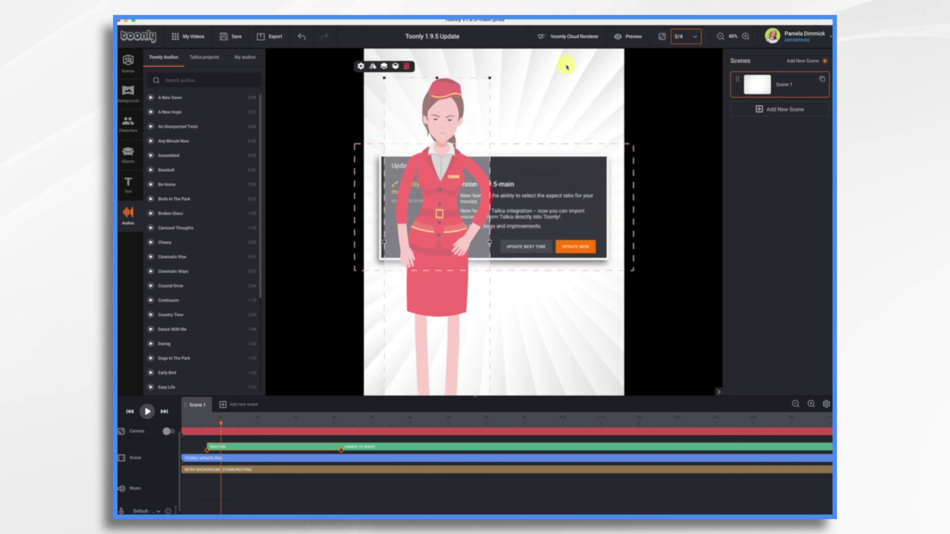
# Nudge the flight attendant up and to the left on the canvas
pyautogui.moveTo(439, 137); pyautogui.dragTo(428, 124)
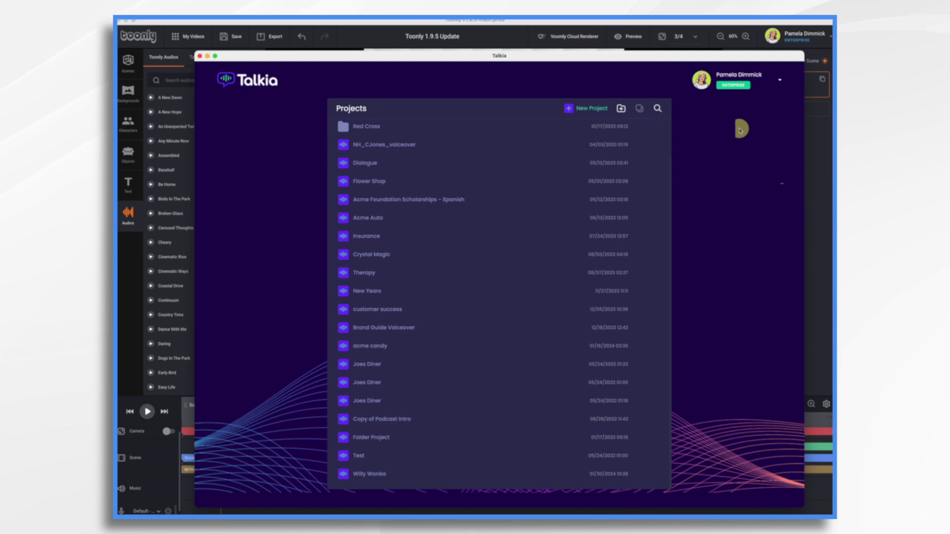
# Create a new Talkia project named 'Toonly Integration'
pyautogui.click(580, 110)
pyautogui.write('Toonly Integr')
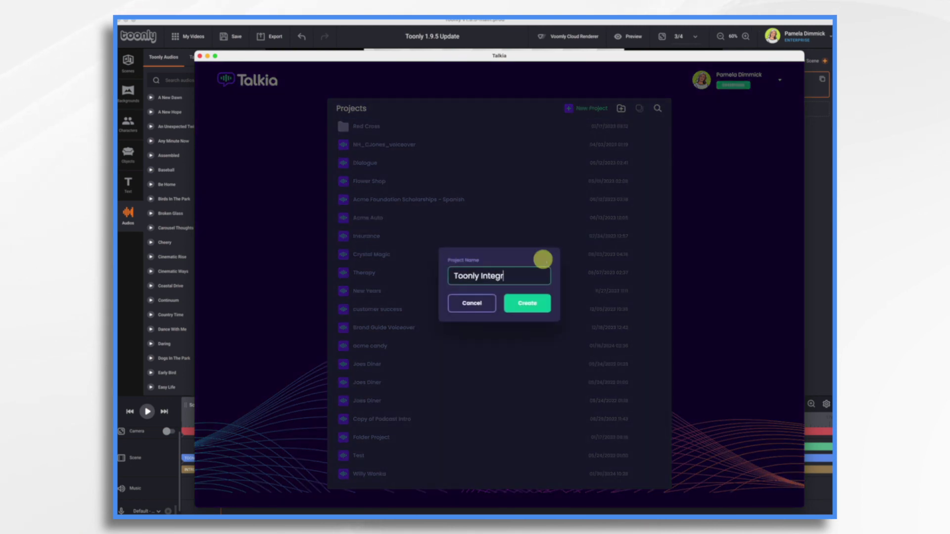
pyautogui.write('ation')
pyautogui.click(524, 303)
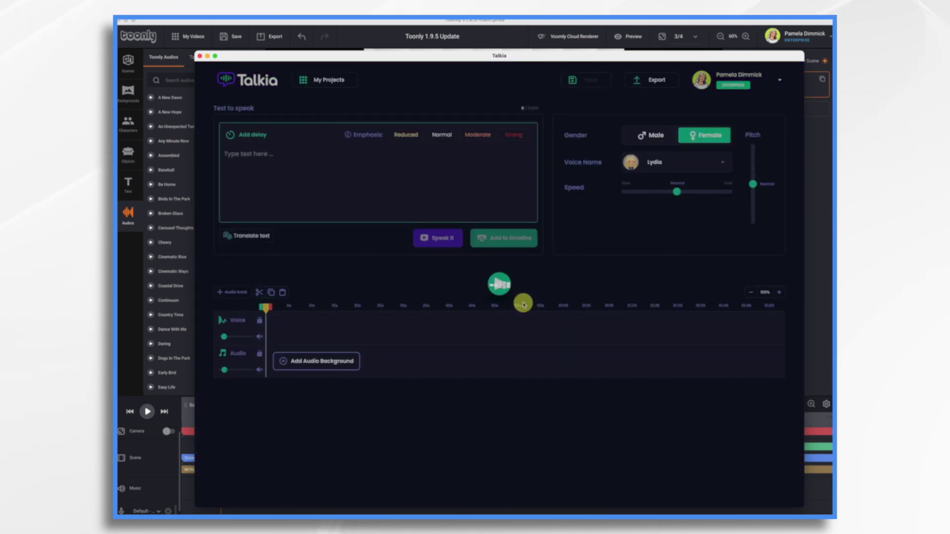
# Paste the update announcement script, generate the voice, and add it to the Voice track
pyautogui.click(310, 171)
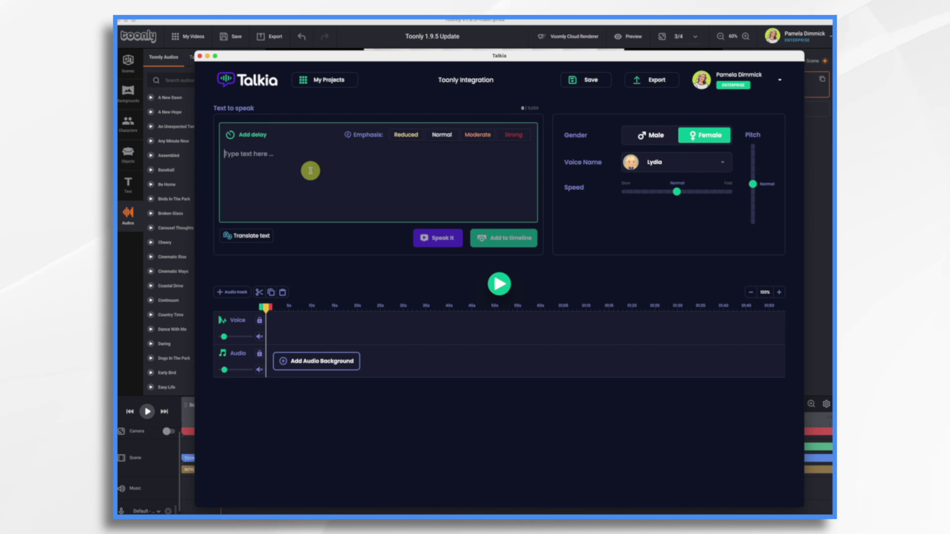
pyautogui.write('One of the most requested features in Toonly is finally here: the ability to change the aspect ratio of your Toonly videos. A new integration with Talkia means you can now import your voiceovers from Talkia directly into Toonly. Plus, the team squashed a few bugs and made a few minor improvements in Toonly version 1.9.5.')
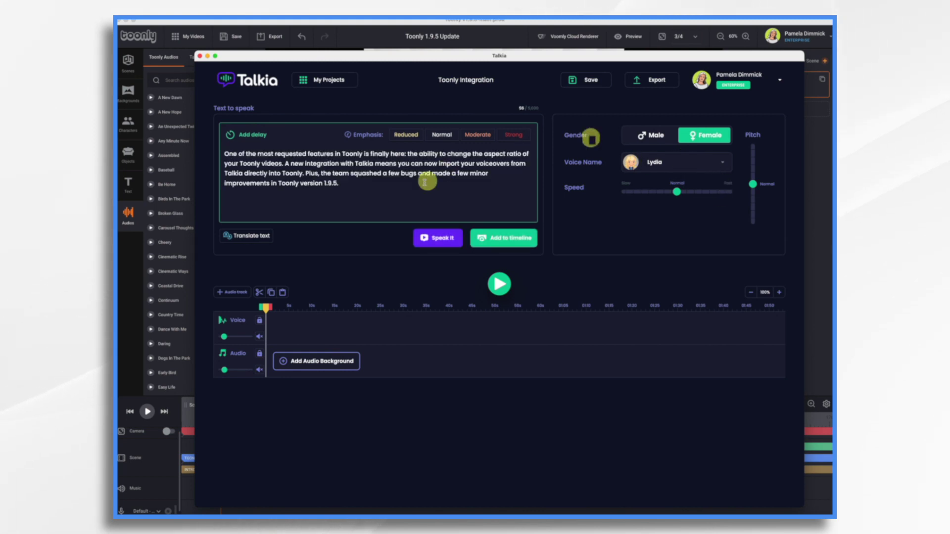
pyautogui.click(451, 237)
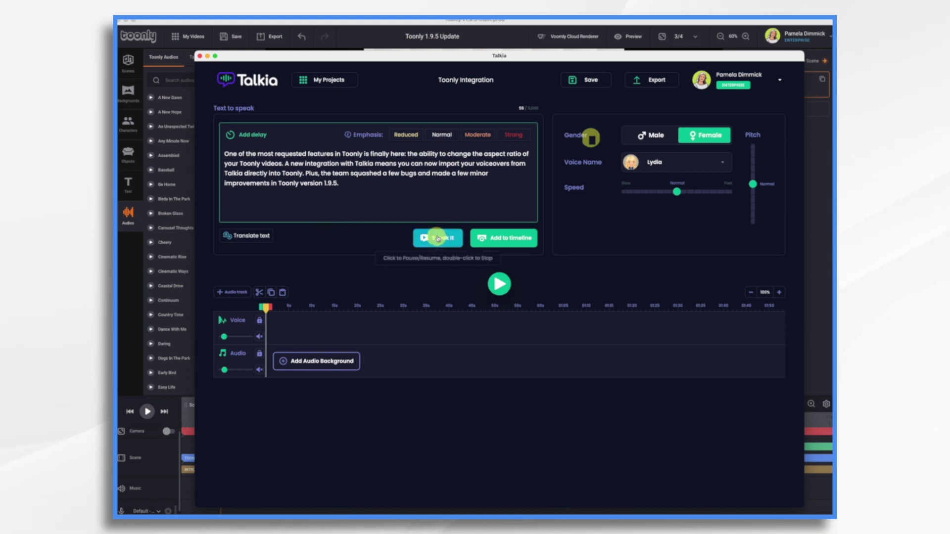
pyautogui.click(492, 238)
pyautogui.moveTo(224, 337)
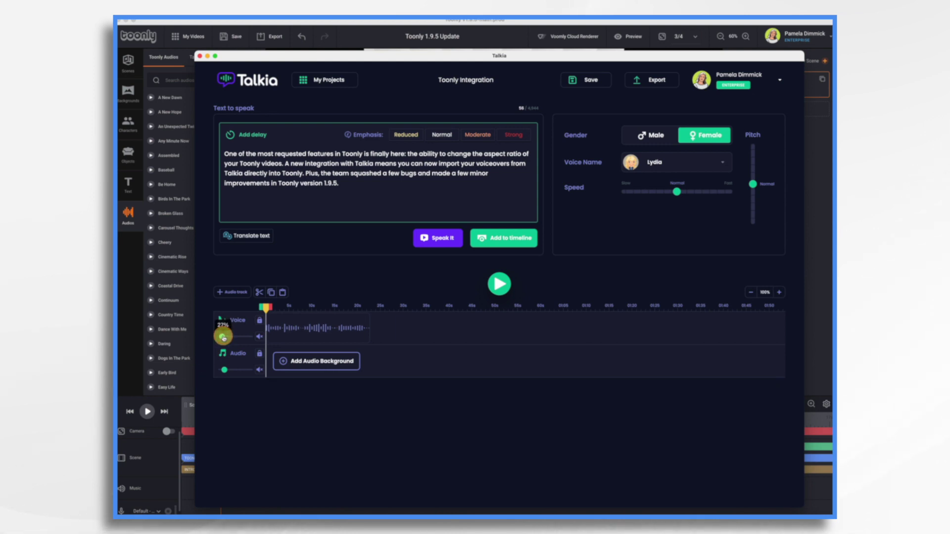
# Raise the Voice track volume to about 104%, stop playback, save, and close Talkia
pyautogui.moveTo(228, 338)
pyautogui.mouseDown()
pyautogui.moveTo(250, 338)
pyautogui.moveTo(225, 341)
pyautogui.mouseUp()
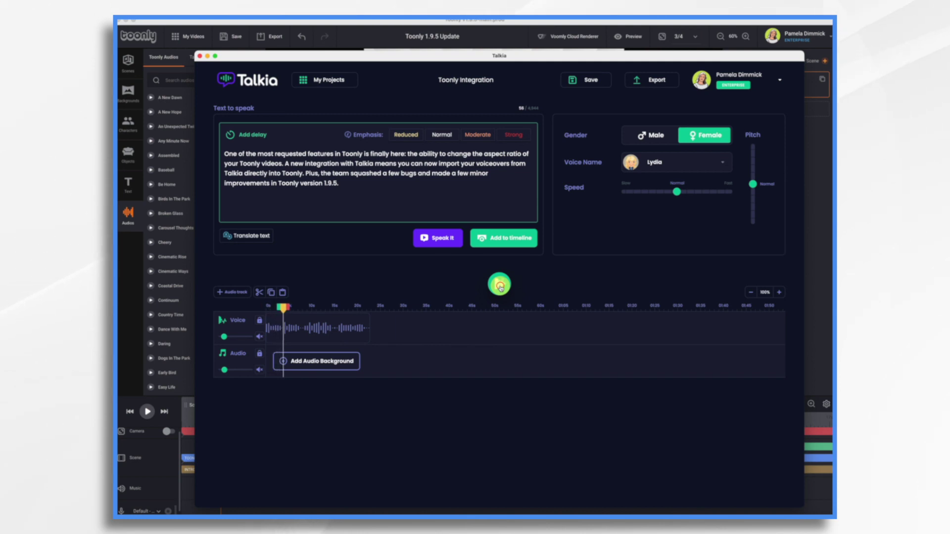
pyautogui.click(509, 275)
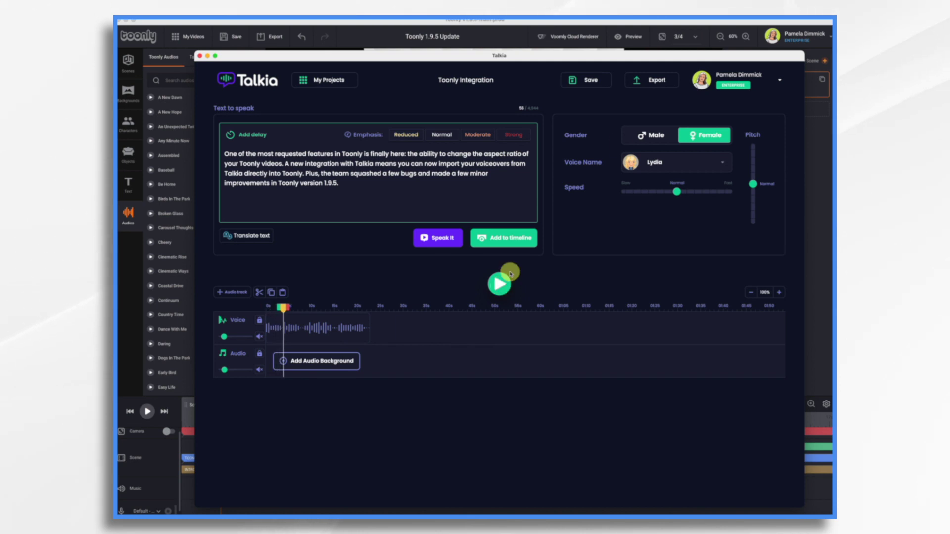
pyautogui.click(590, 81)
pyautogui.press('super+w')
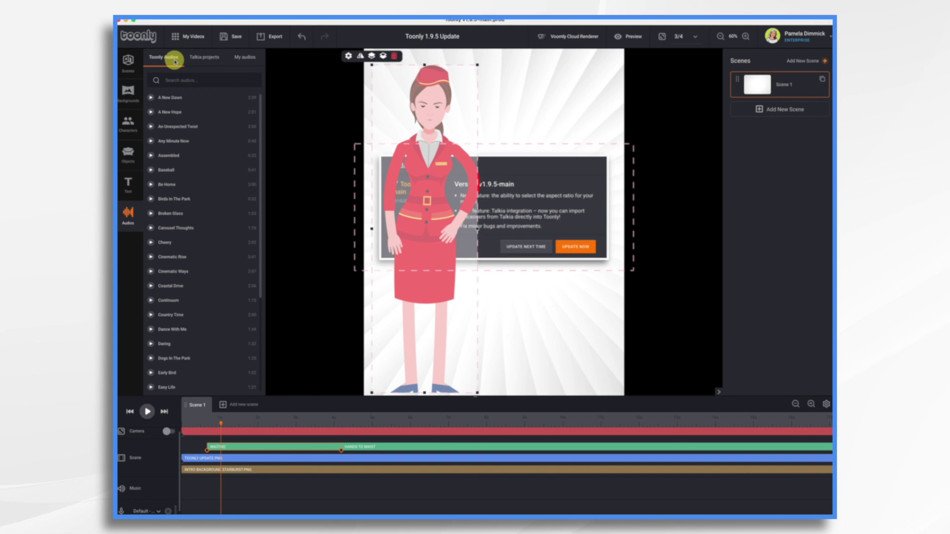
# Search Talkia audio for 'toonly inte' and place the Toonly Integration voiceover slightly later on the timeline
pyautogui.click(204, 59)
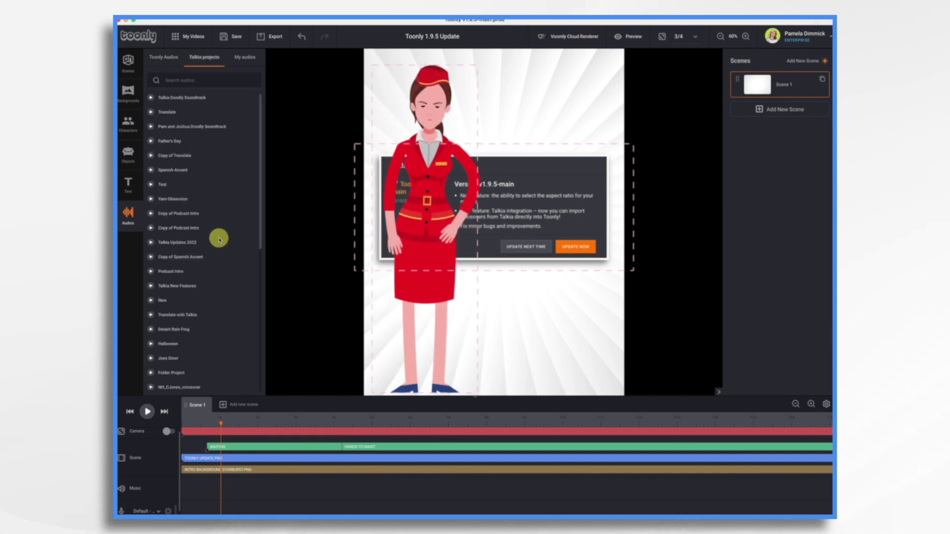
pyautogui.scroll(-1, 219, 240)
pyautogui.scroll(3, 220, 240)
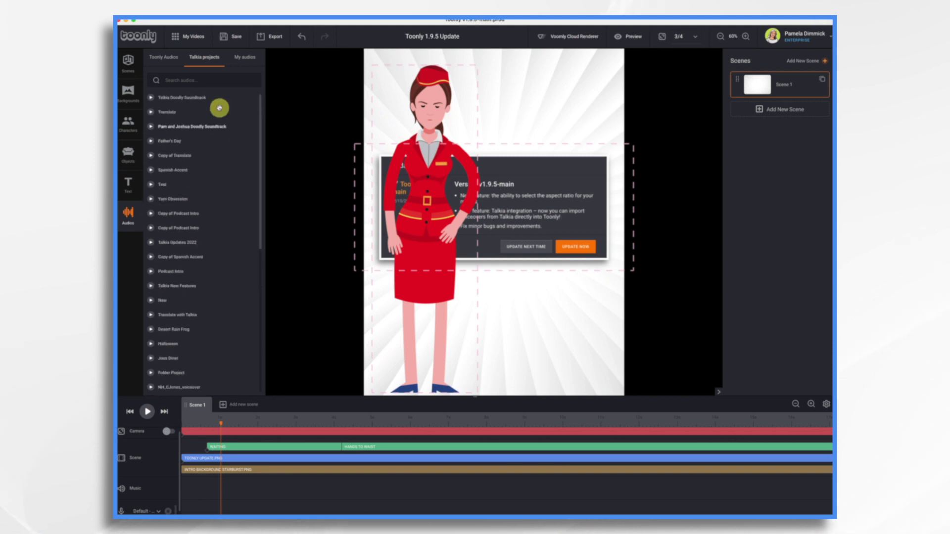
pyautogui.click(193, 83)
pyautogui.click(191, 82)
pyautogui.write('toonly inte')
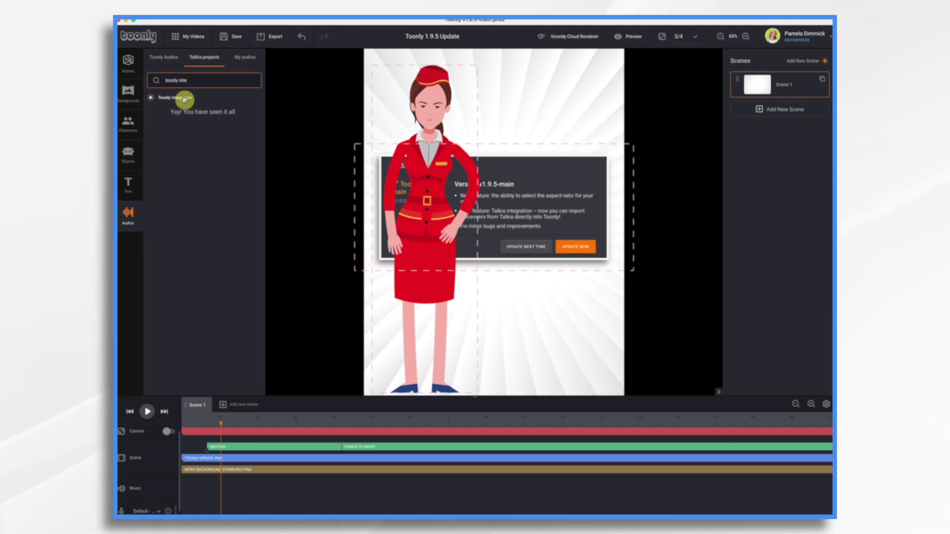
pyautogui.moveTo(181, 97); pyautogui.dragTo(234, 502)
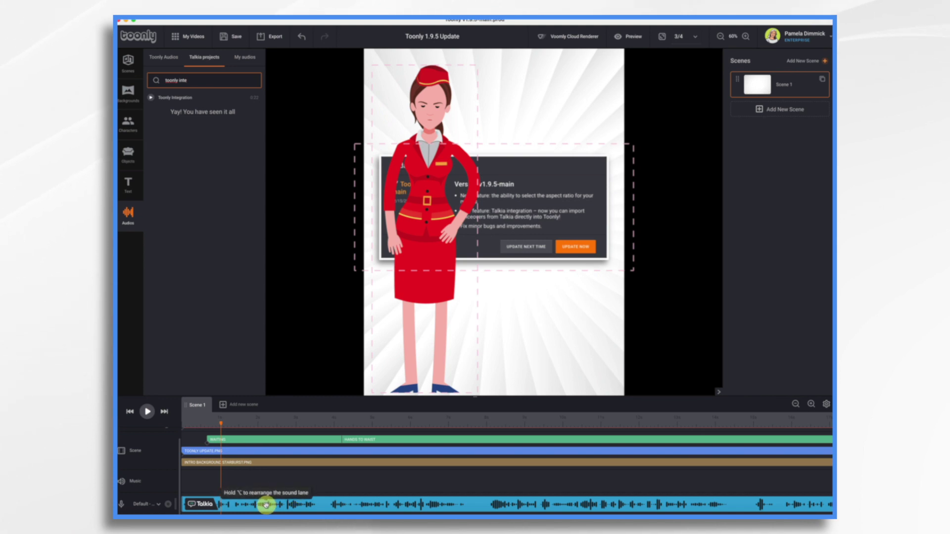
pyautogui.moveTo(267, 501); pyautogui.dragTo(304, 507)
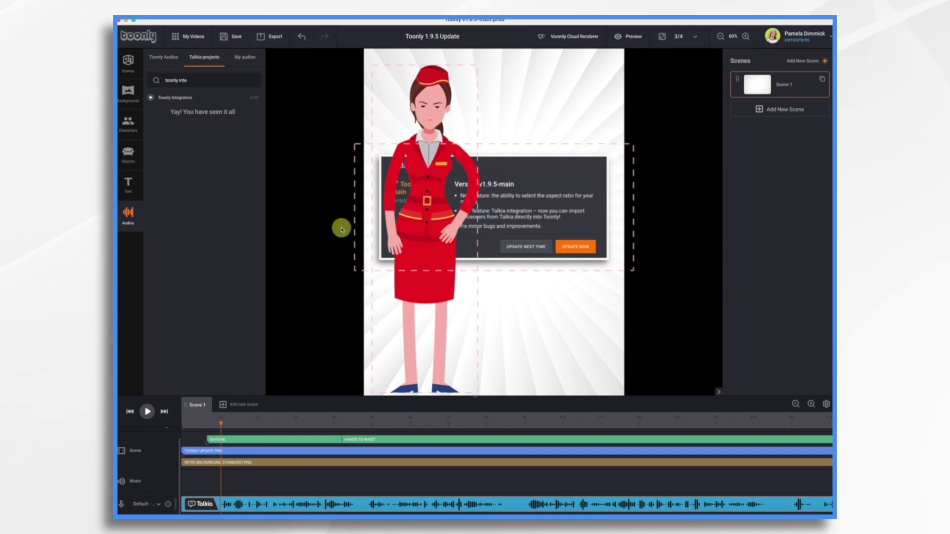
pyautogui.click(287, 442)
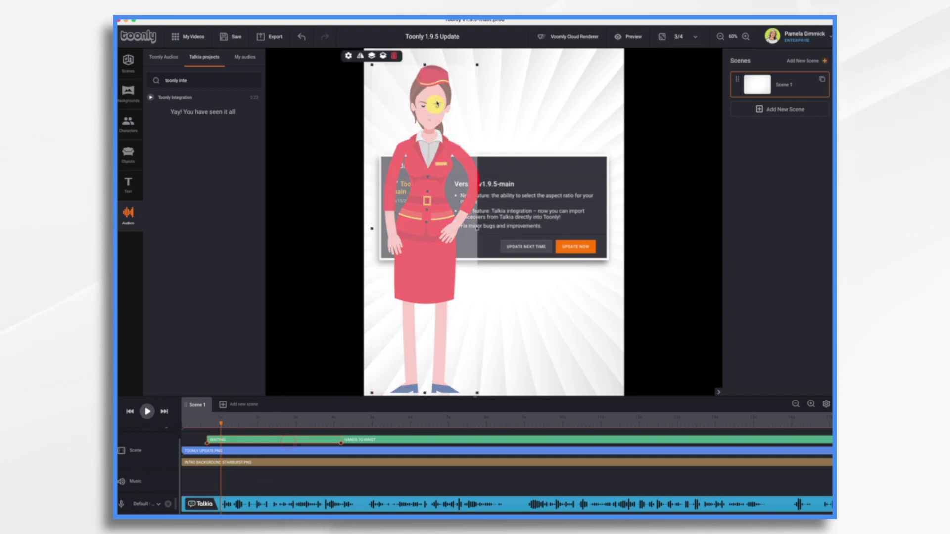
# Turn on the flight attendant's lipsync with Toonly Integration audio, then play the scene to preview
pyautogui.click(348, 57)
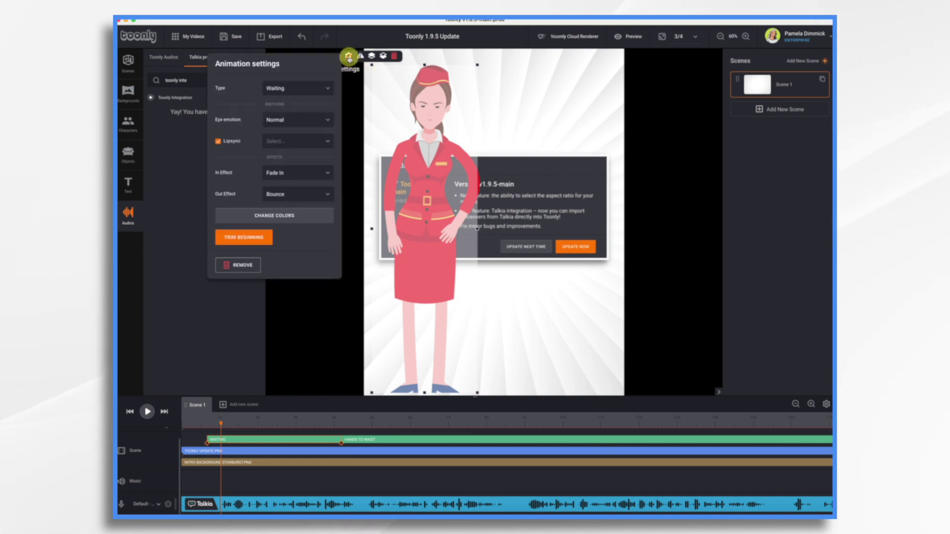
pyautogui.click(218, 141)
pyautogui.click(286, 141)
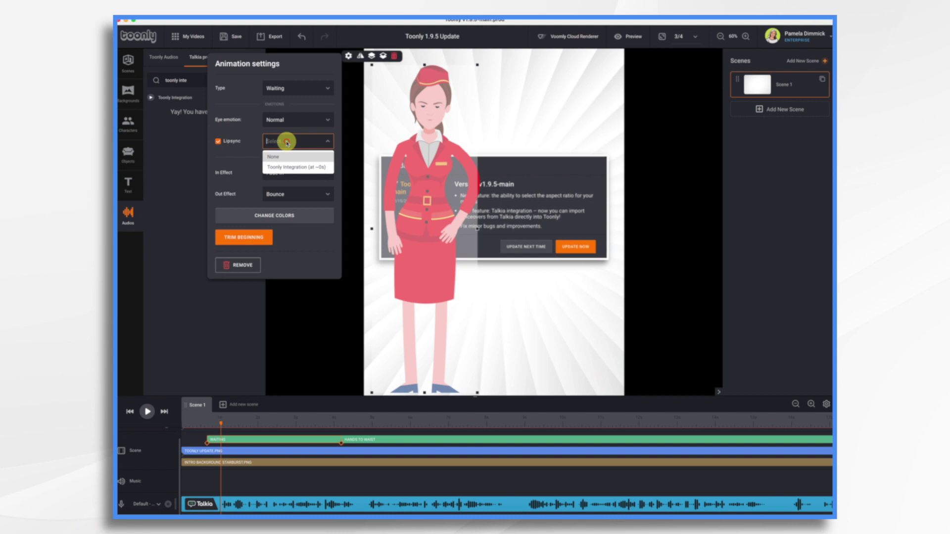
pyautogui.click(291, 168)
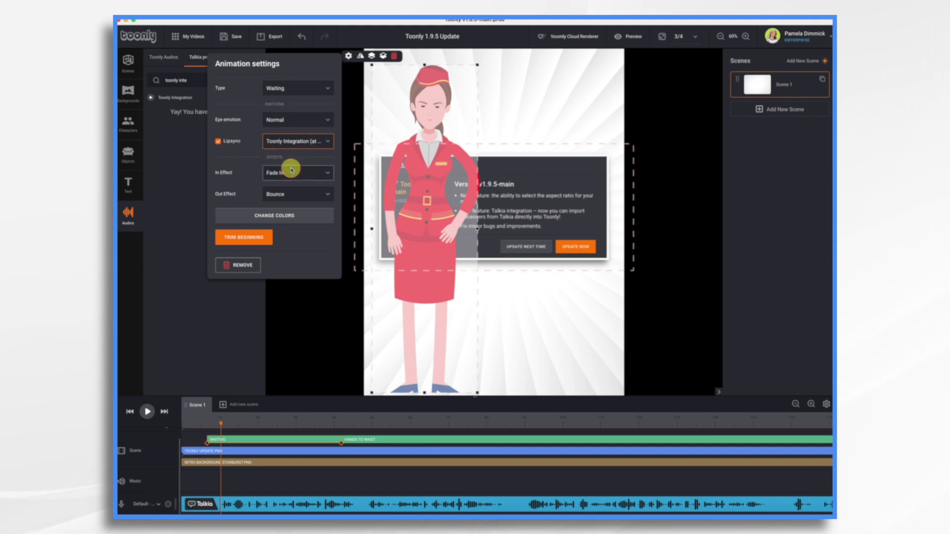
pyautogui.click(149, 414)
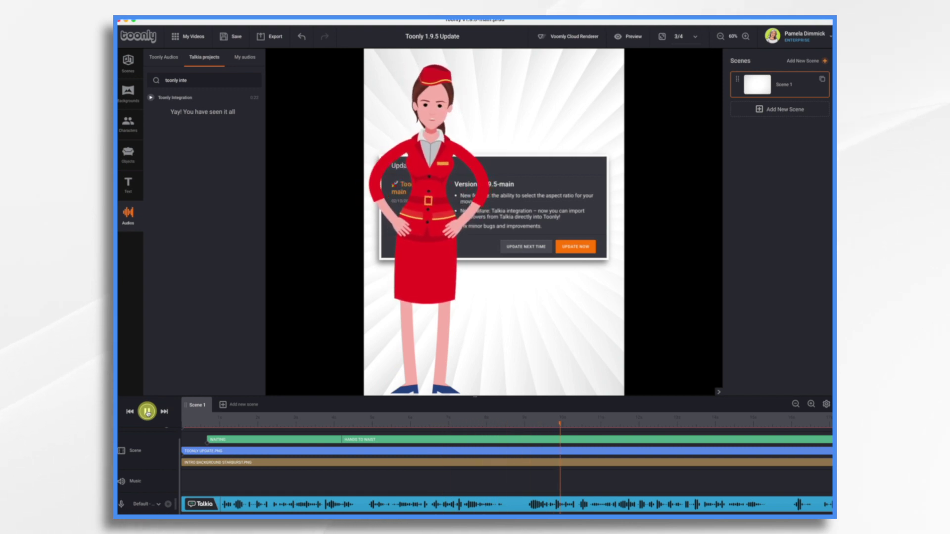
# Stop the scene preview after watching the attendant lip-sync the voiceover
pyautogui.click(148, 412)
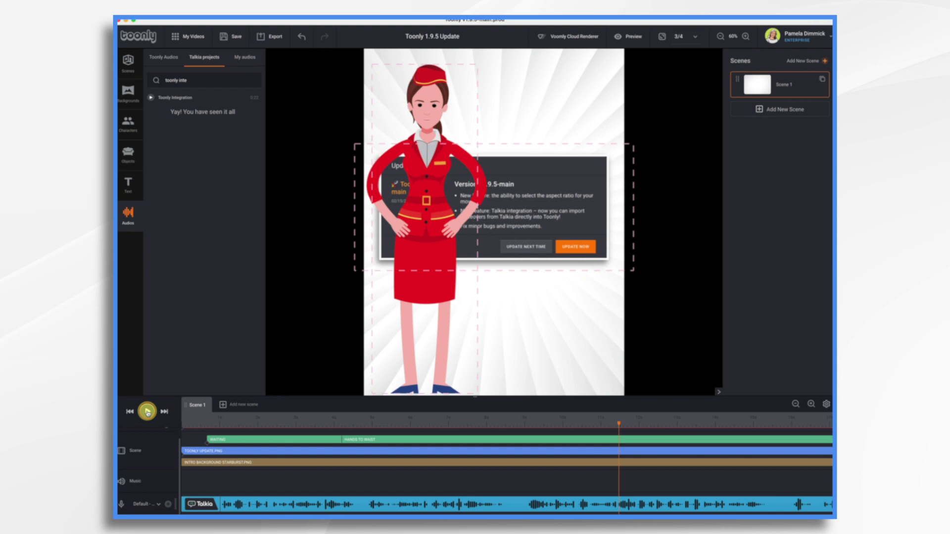